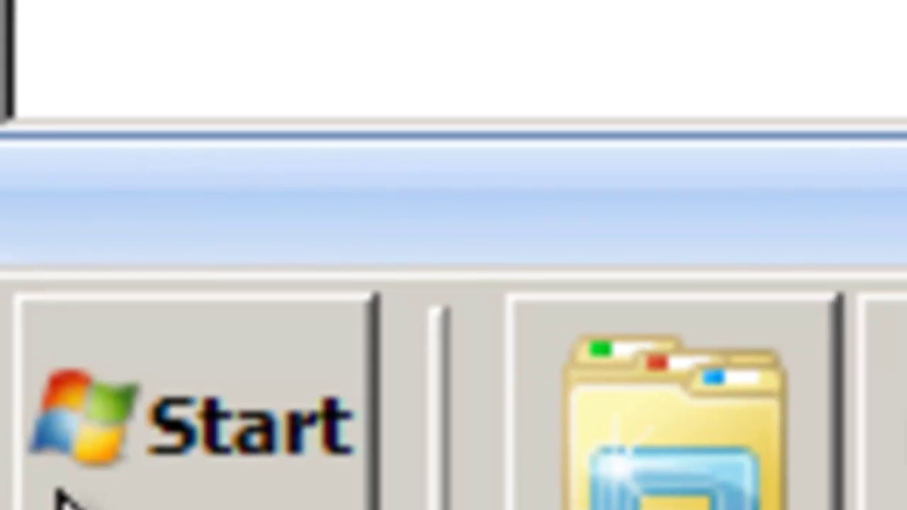
- Browse from C: through Common Files\Enterbrain\RGSS3\RPGVXAce\Graphics into the Tilesets folder
click(70, 482)
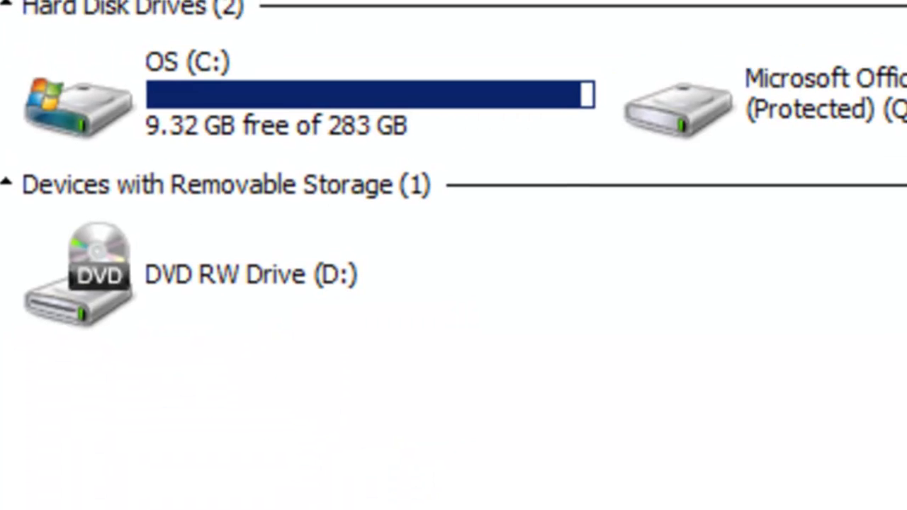
double_click(317, 68)
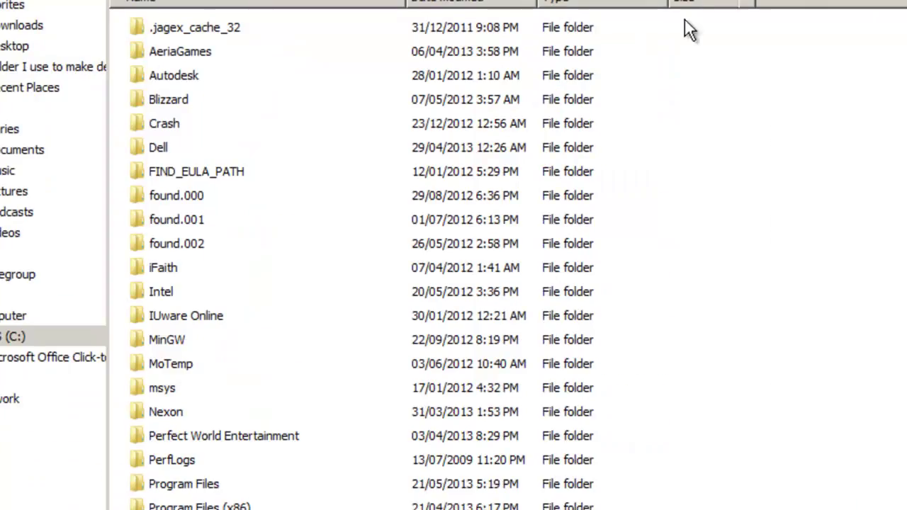
click(586, 176)
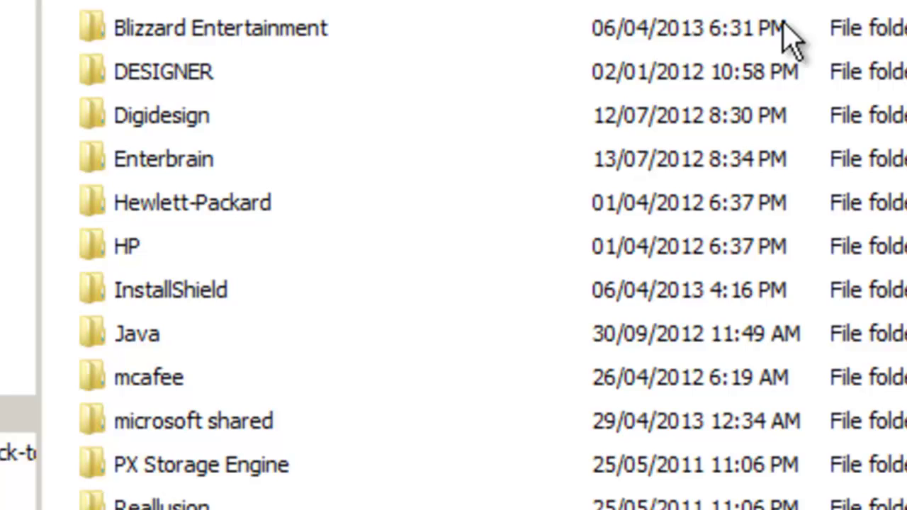
click(542, 25)
key(e)
key(Return)
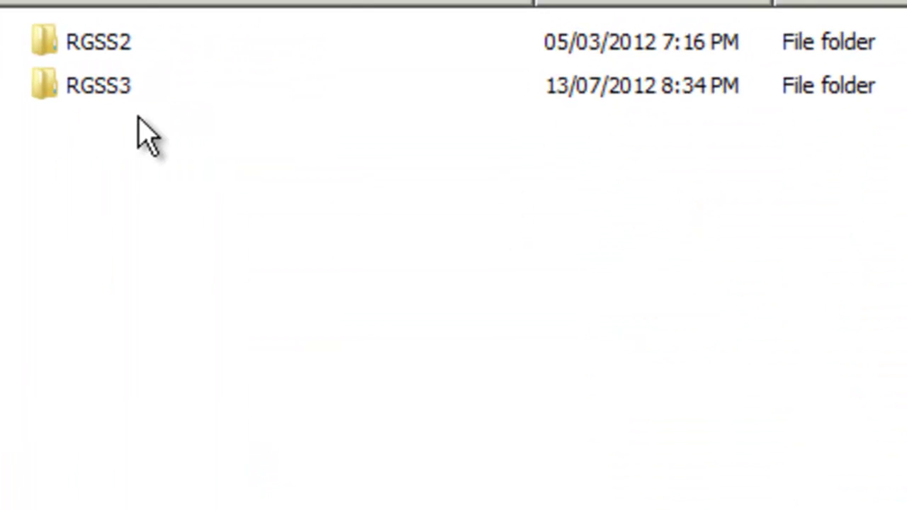
double_click(139, 91)
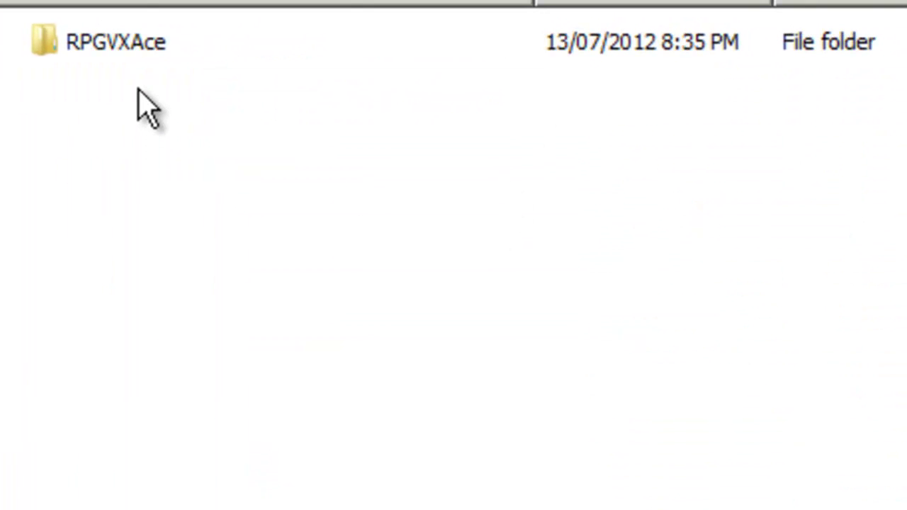
double_click(188, 51)
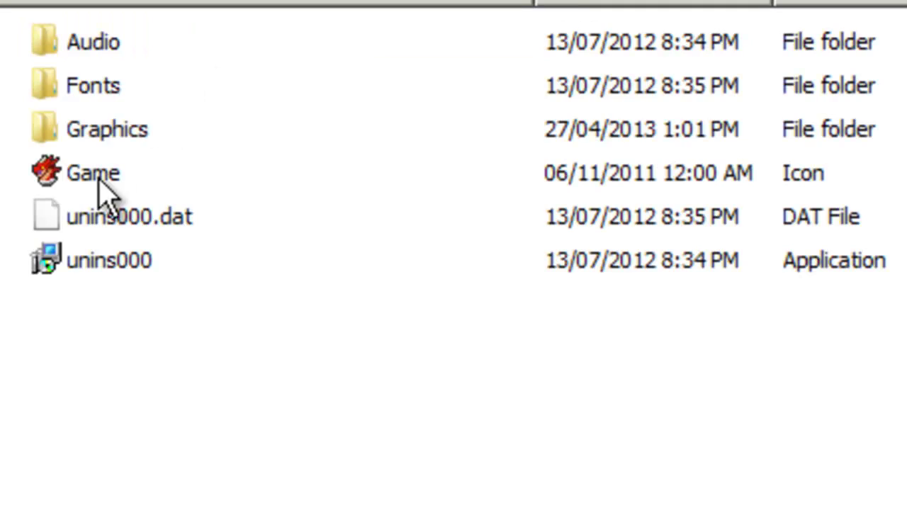
double_click(135, 136)
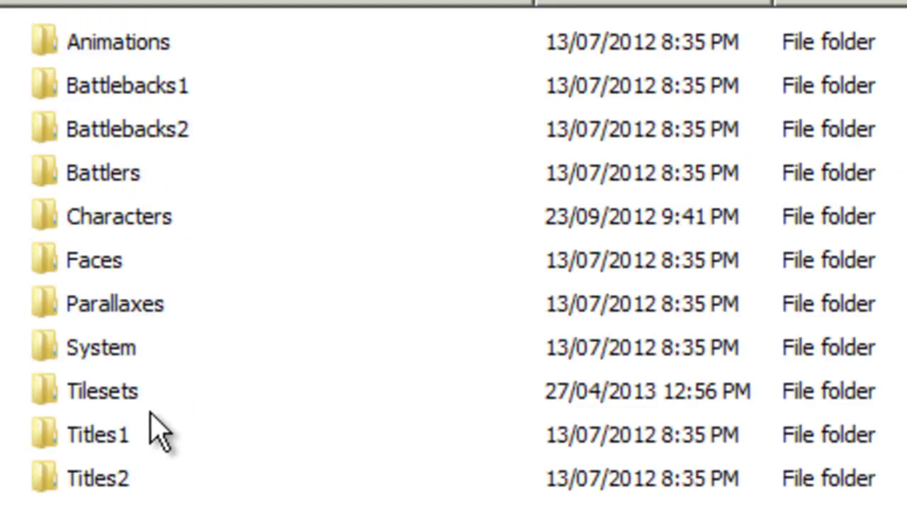
double_click(149, 393)
- View Dungeon_A1.png in Windows Photo Viewer, then bring the Tilesets folder window back
right_click(70, 19)
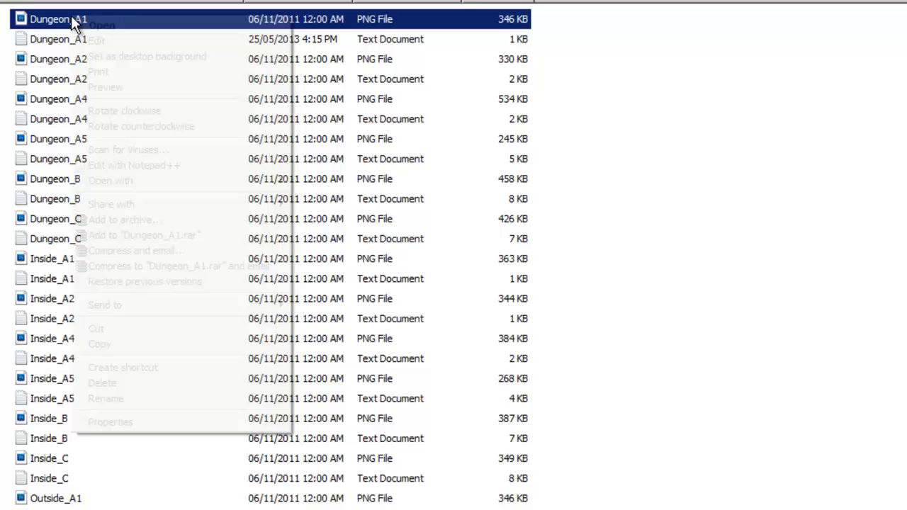
mouse_move(181, 181)
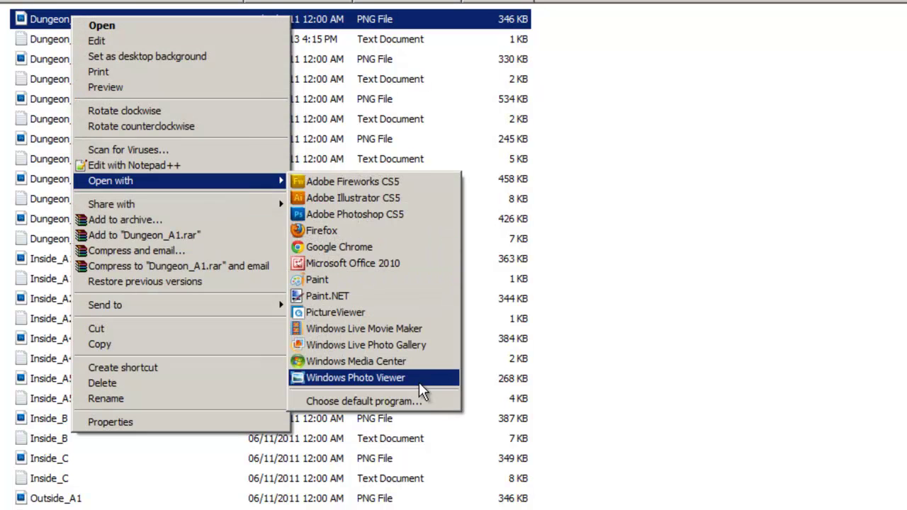
click(422, 384)
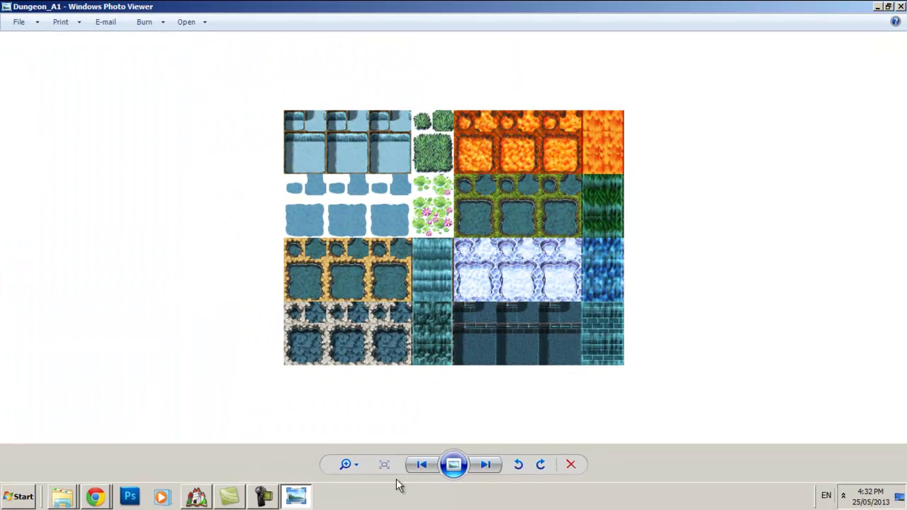
click(73, 462)
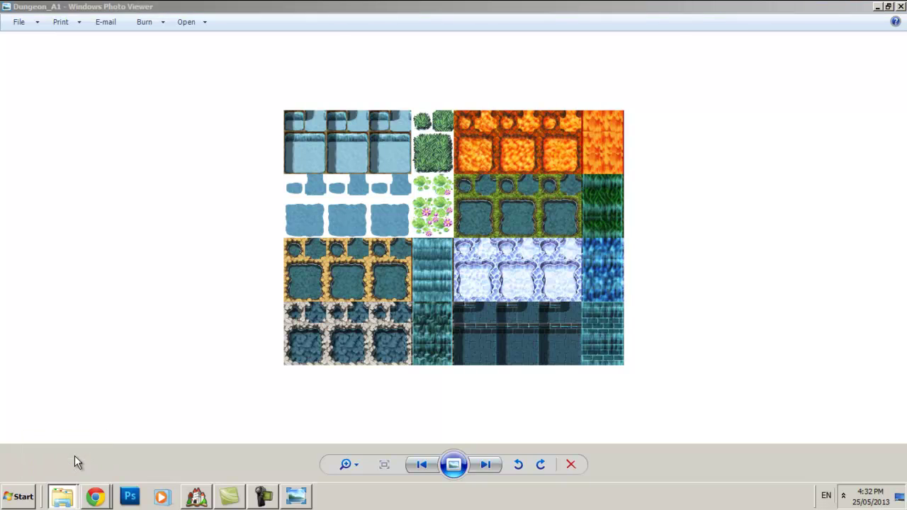
click(76, 493)
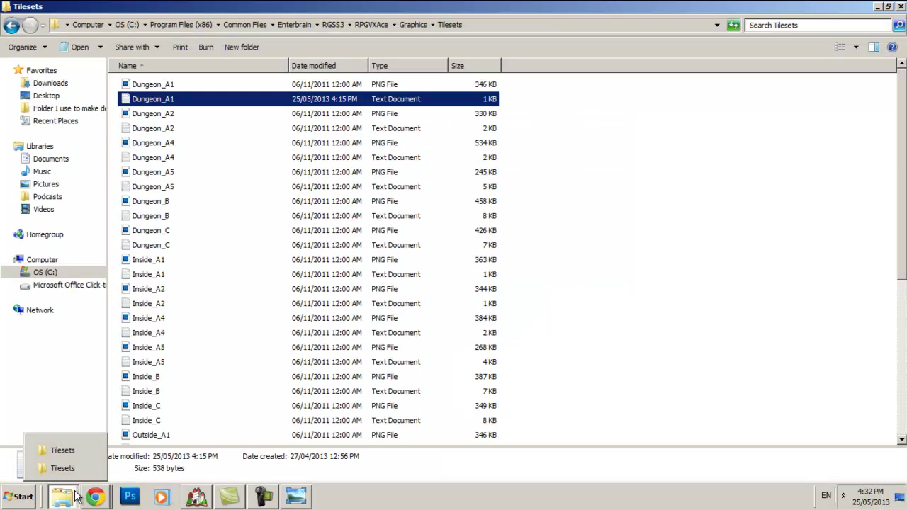
click(92, 469)
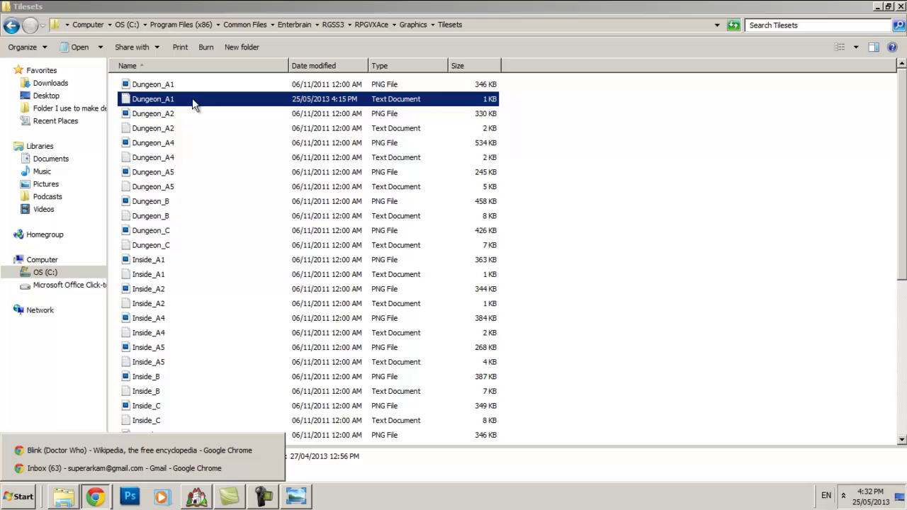
- Open Dungeon_A1.txt in Notepad and inspect the Water entries on line 1
double_click(167, 104)
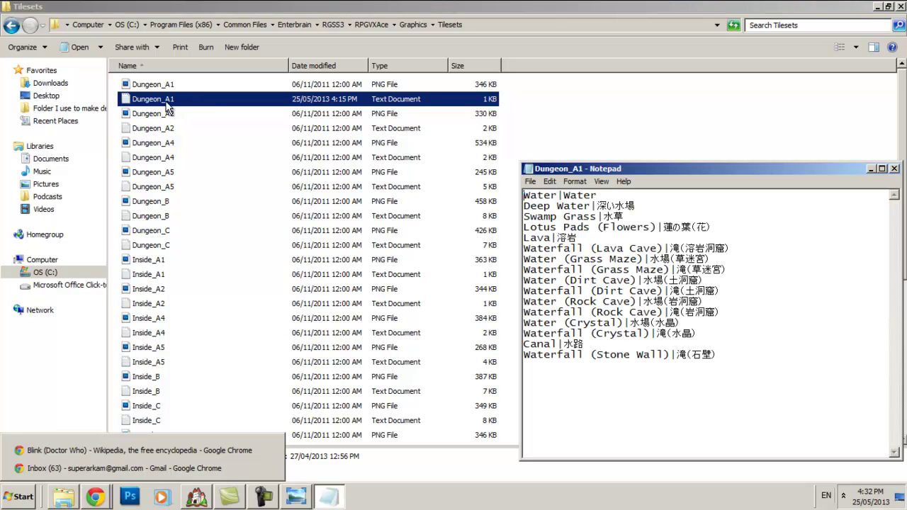
click(296, 503)
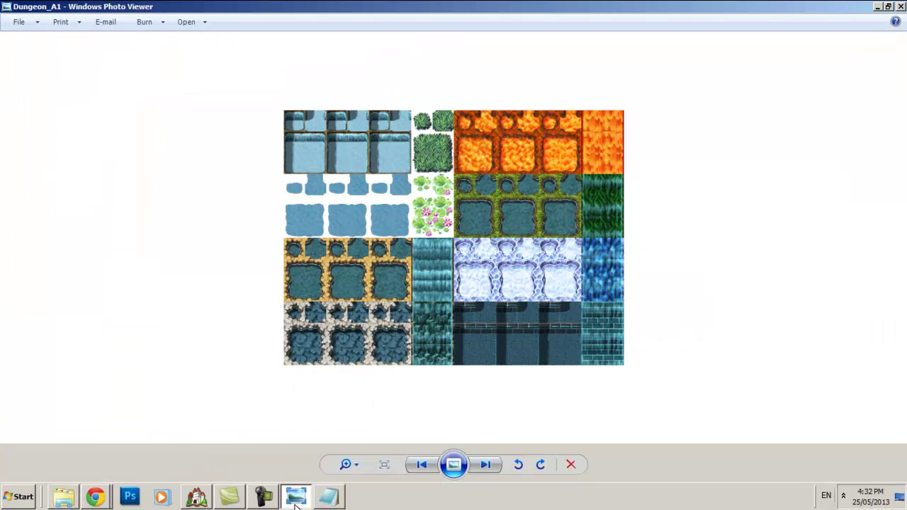
click(329, 497)
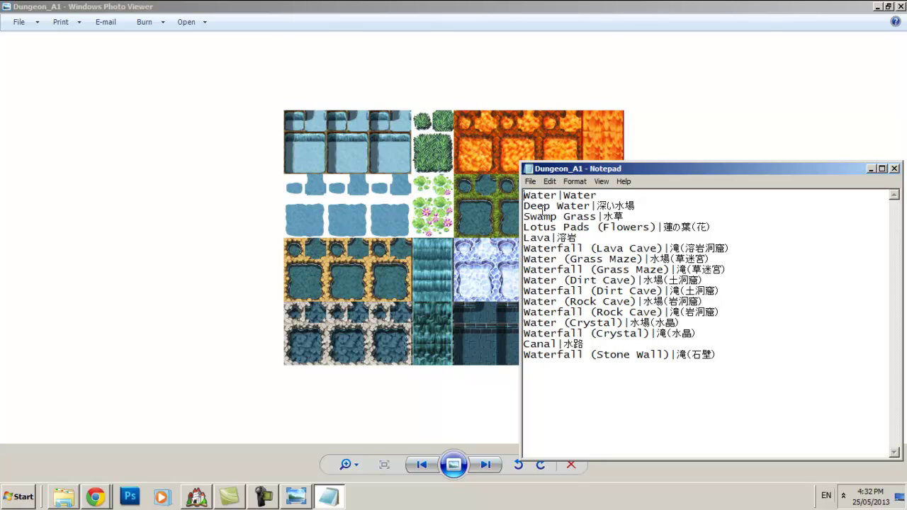
drag(556, 196, 525, 195)
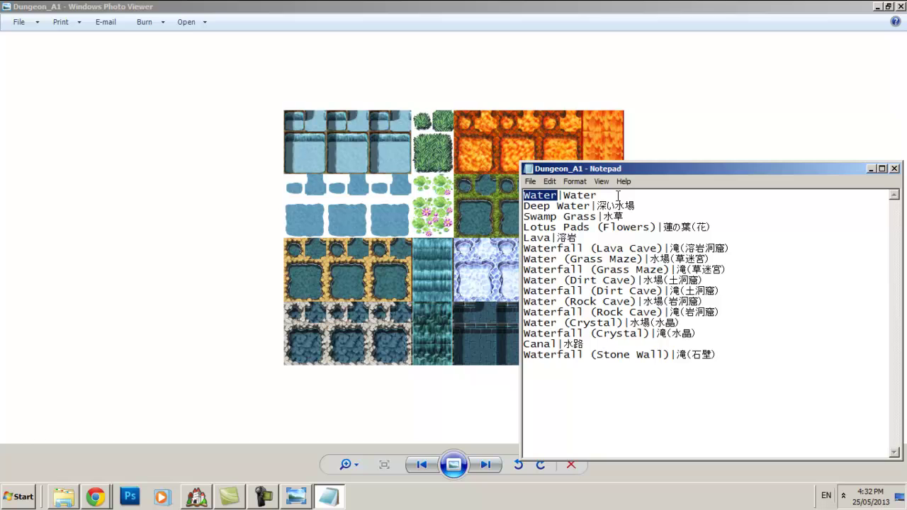
click(617, 196)
drag(599, 196, 565, 195)
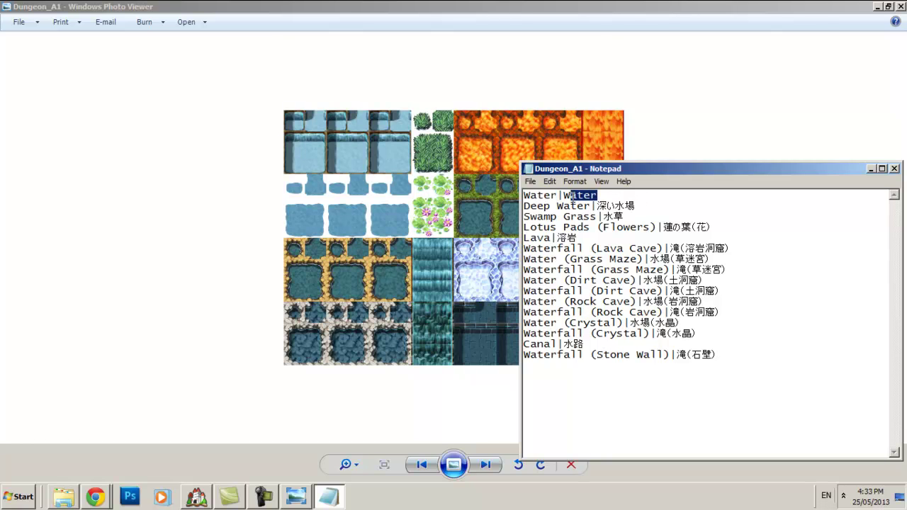
click(601, 217)
- Replace 深い水場 on line 2 with 'Deep Water' so it reads Deep Water|Deep Water
drag(591, 206, 524, 205)
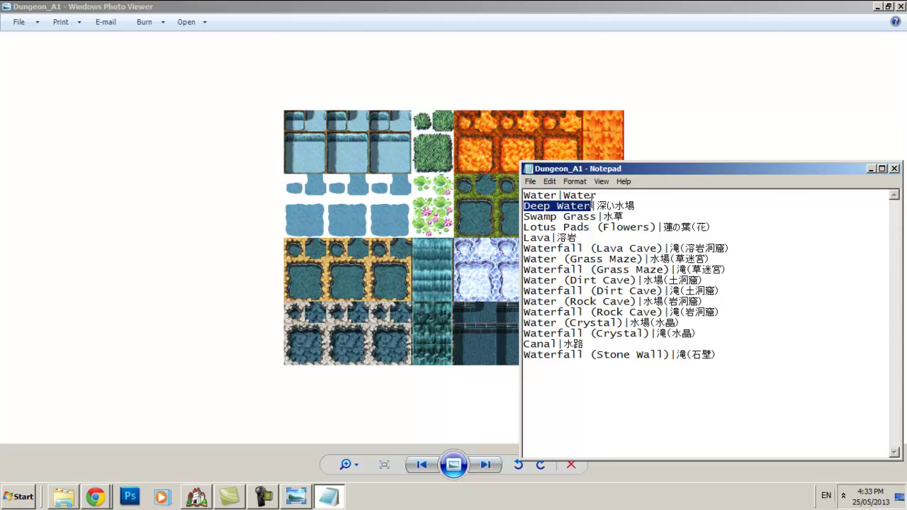
drag(636, 206, 599, 204)
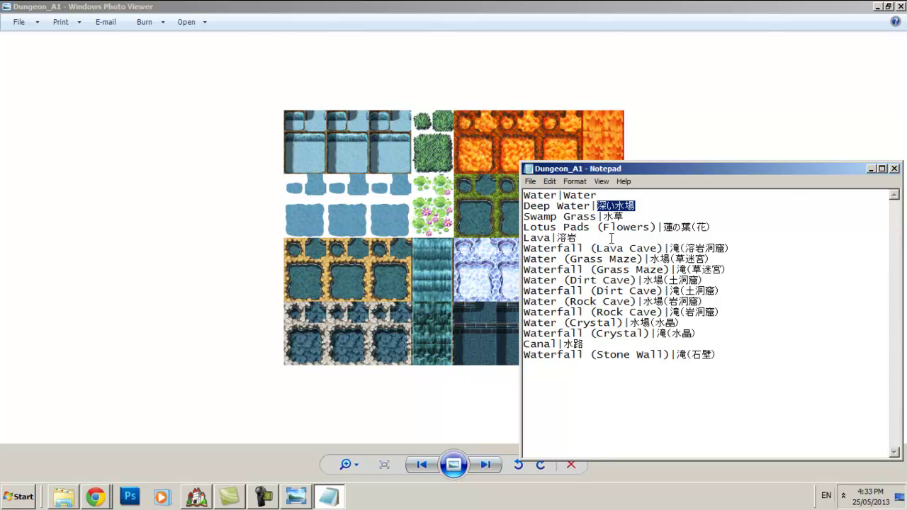
drag(594, 205, 491, 209)
key(ctrl+c)
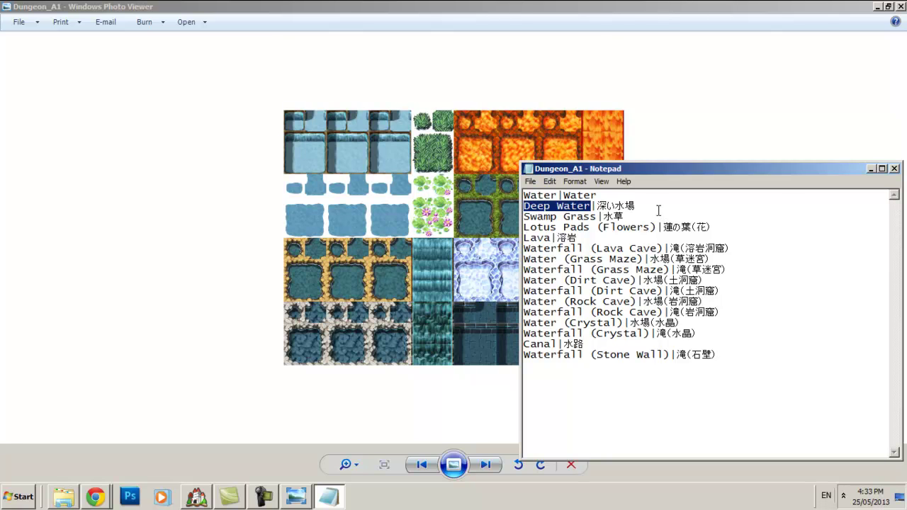
drag(639, 205, 599, 204)
key(ctrl+v)
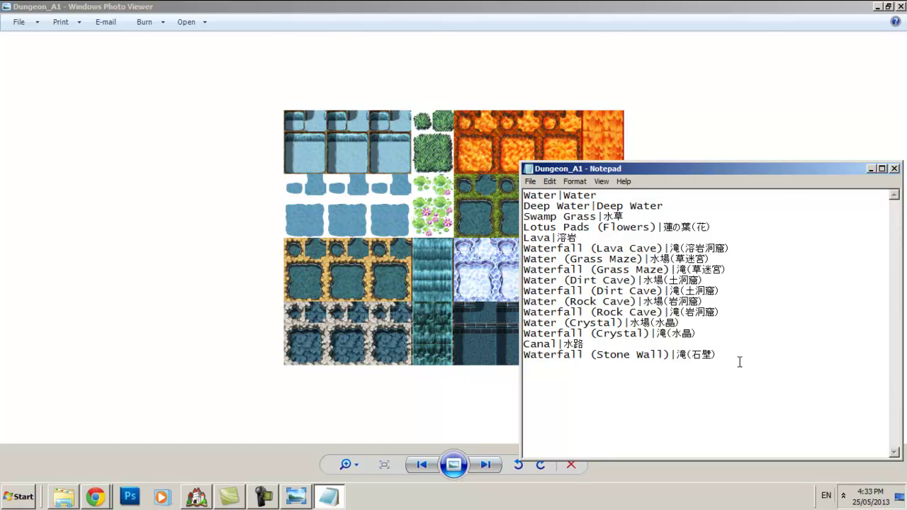
- Review the remaining names, including the Lotus Pads line, and close Dungeon_A1.txt
drag(723, 350, 639, 188)
click(691, 291)
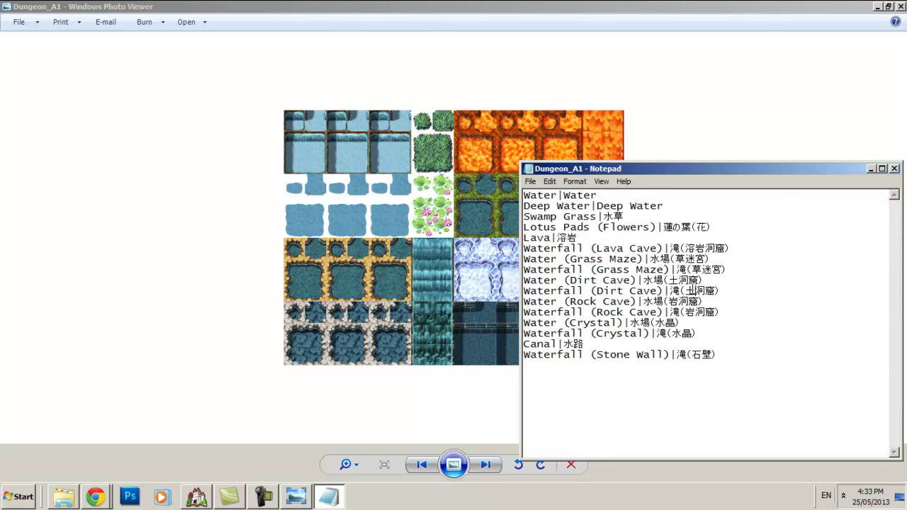
drag(664, 233, 725, 226)
click(733, 227)
click(894, 168)
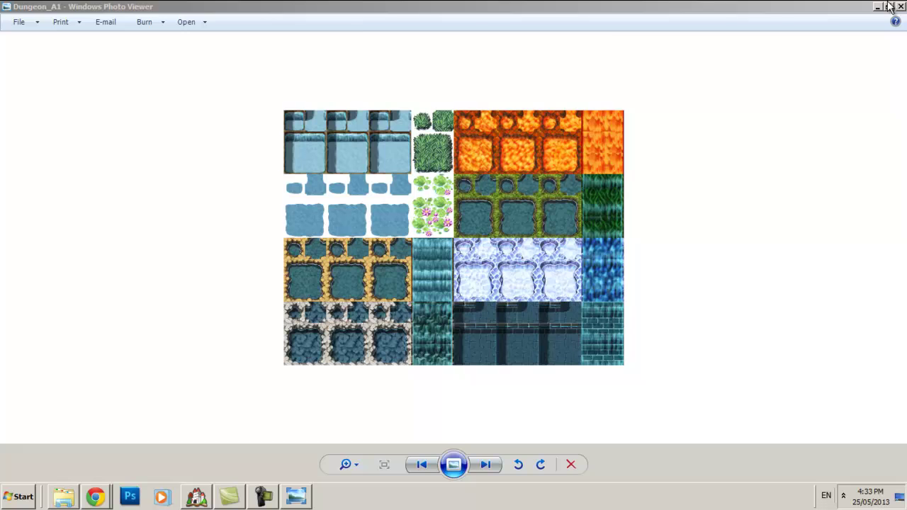
- Minimize Photo Viewer, glance at RPG Maker's town map, then minimize it
click(879, 8)
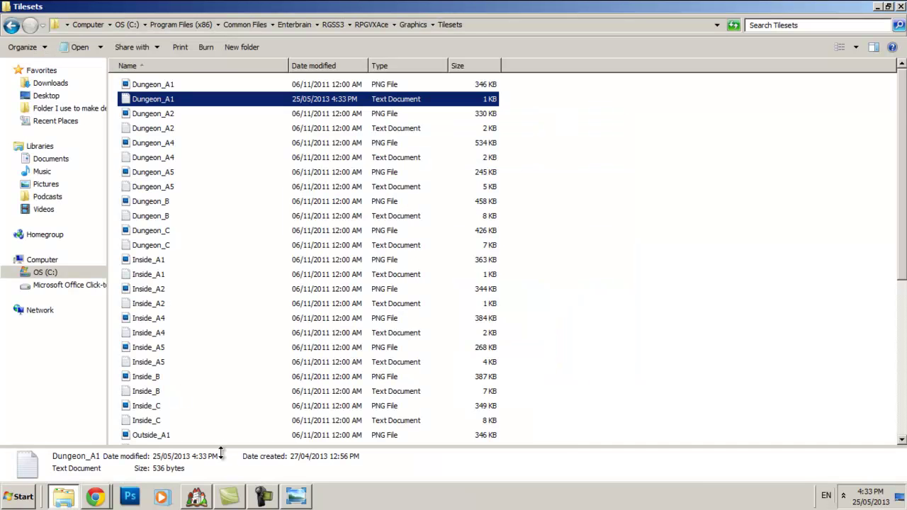
click(202, 503)
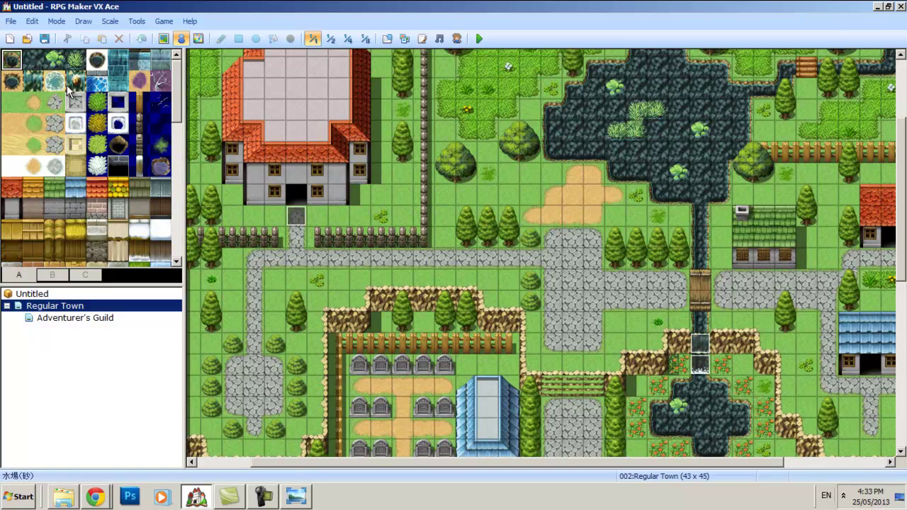
click(879, 7)
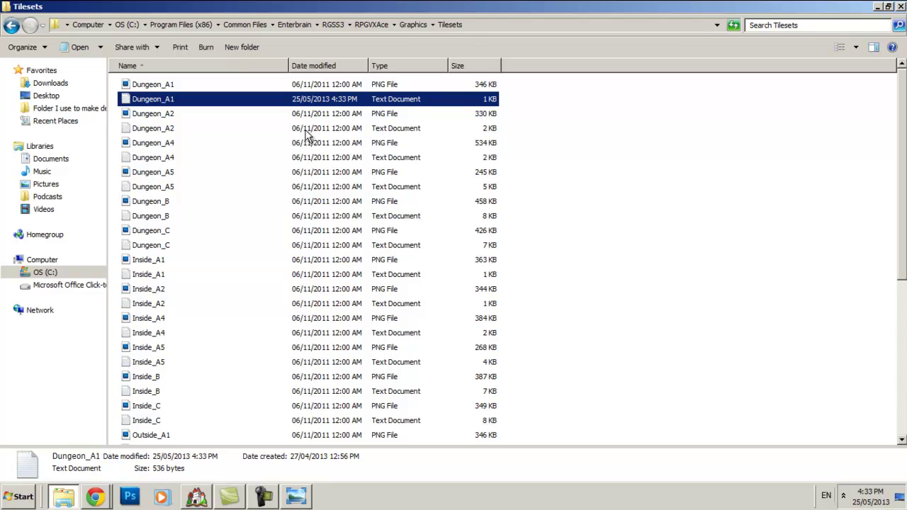
- Create a new RPG Maker project named Project3 with Ctrl+N
click(197, 496)
key(ctrl+n)
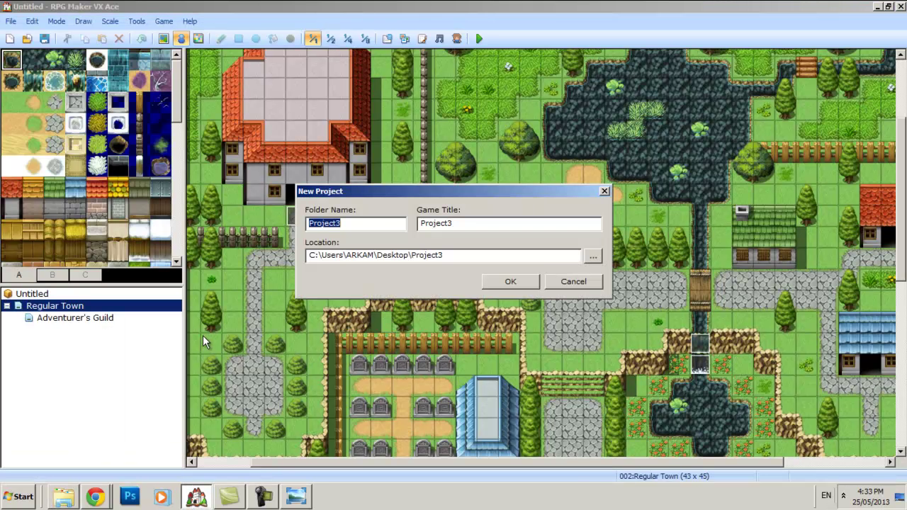
click(511, 282)
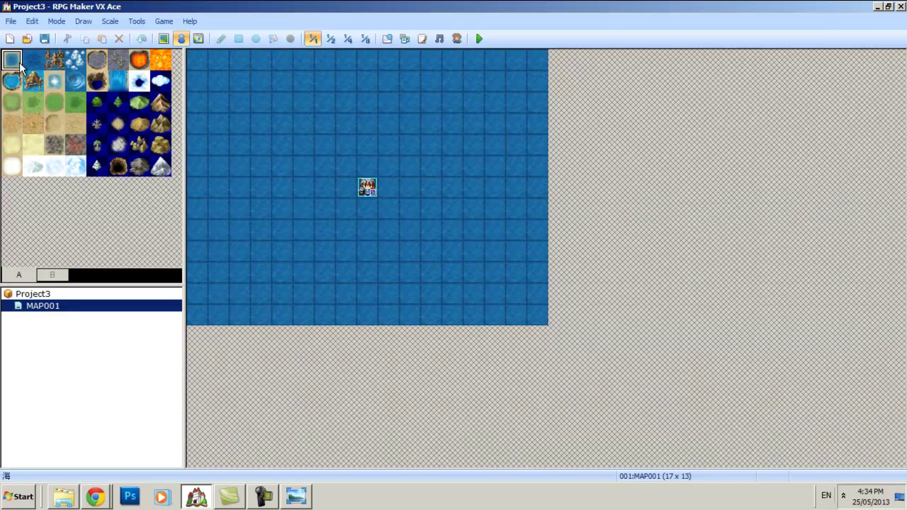
- Browse tileset tabs B and A, briefly checking the Tilesets folder before returning
click(52, 273)
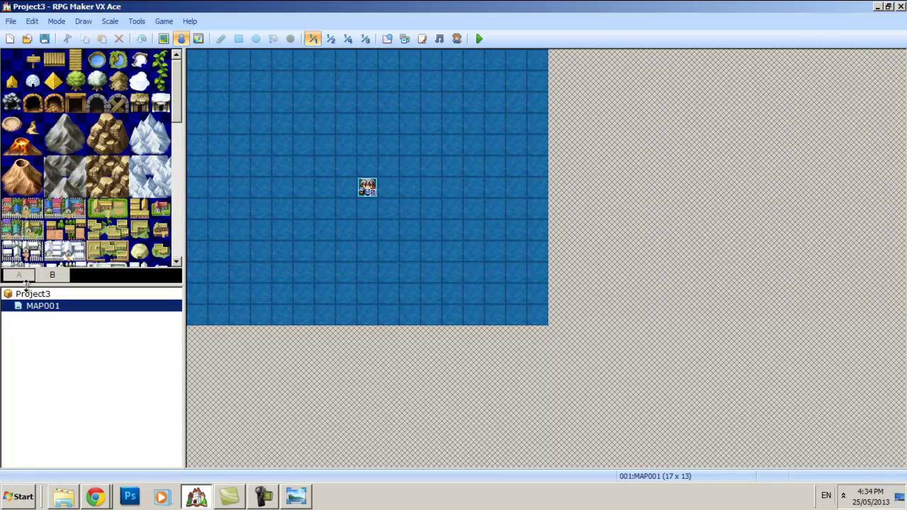
click(27, 278)
click(73, 503)
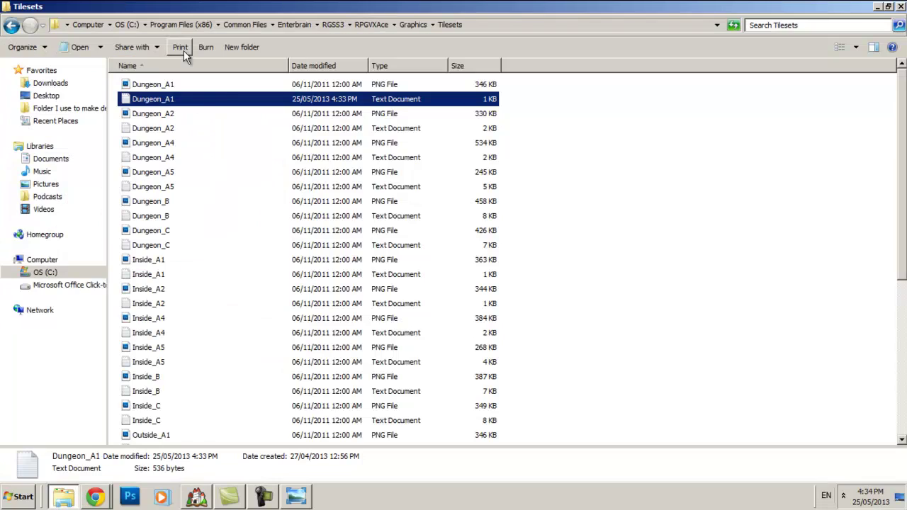
click(884, 6)
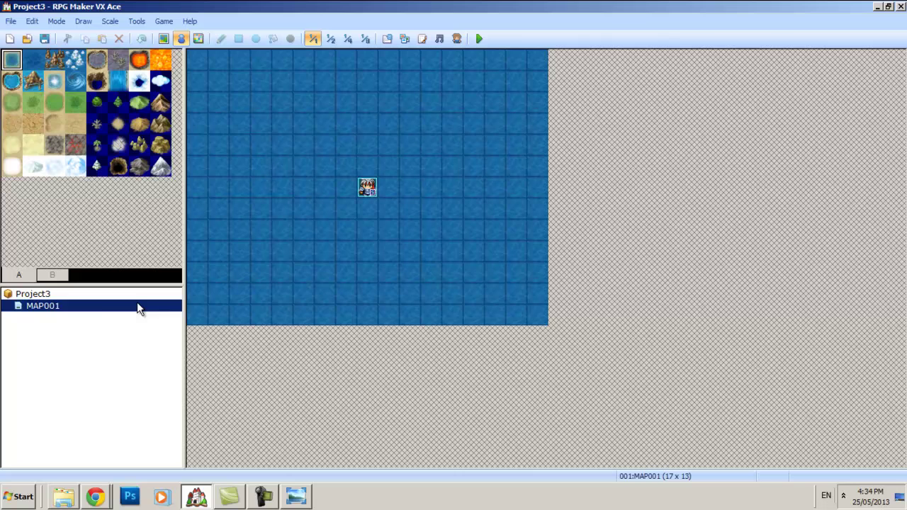
- Add MAP002 under MAP001 using tileset 004:Dungeon and pick the first dungeon tile
right_click(101, 309)
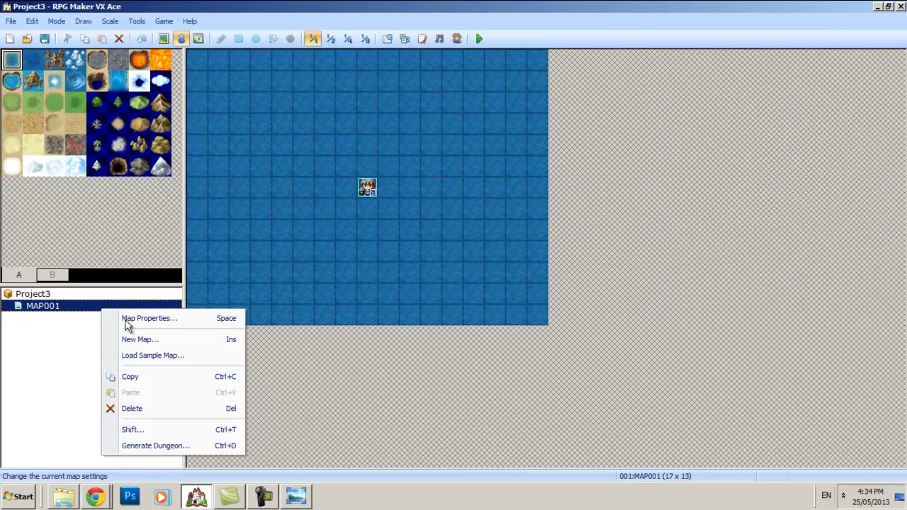
click(152, 339)
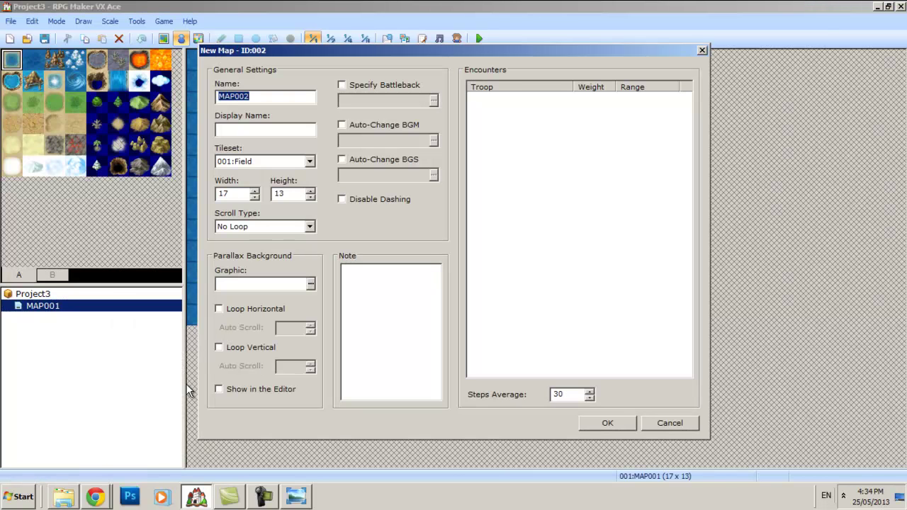
click(276, 162)
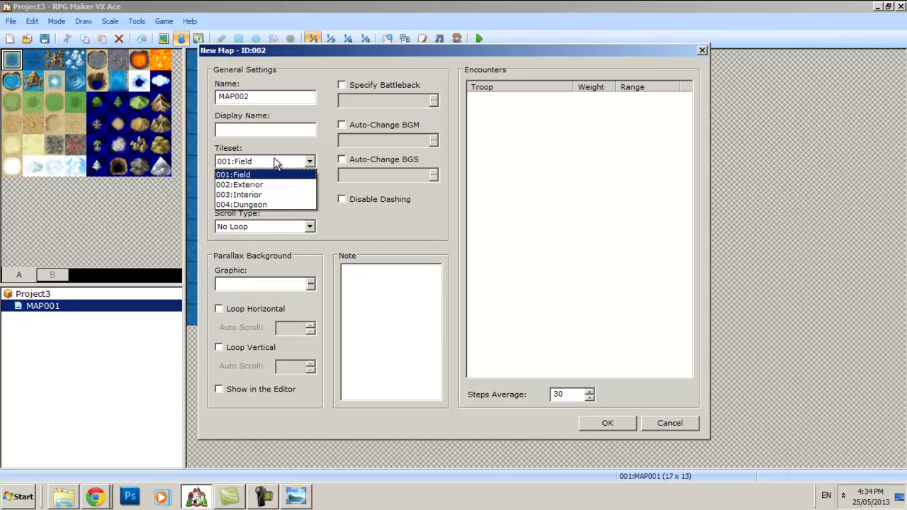
click(280, 204)
click(608, 423)
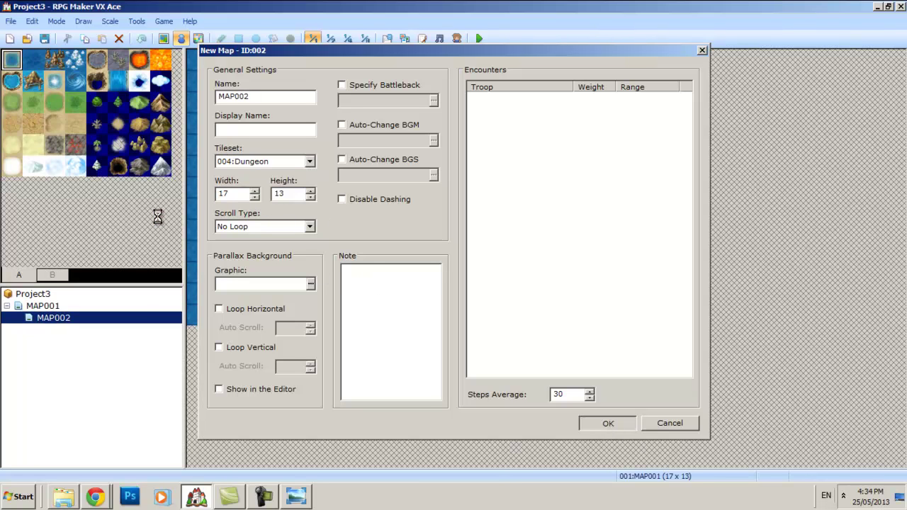
click(12, 58)
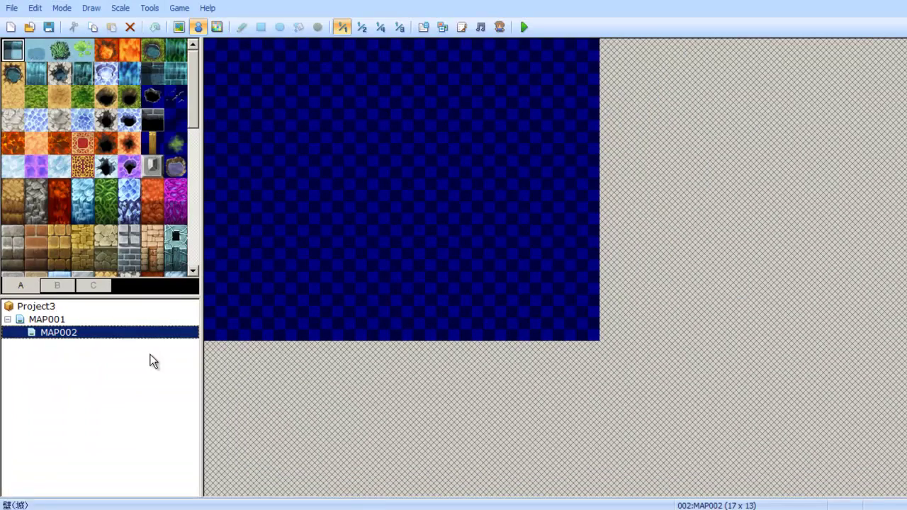
mouse_move(95, 496)
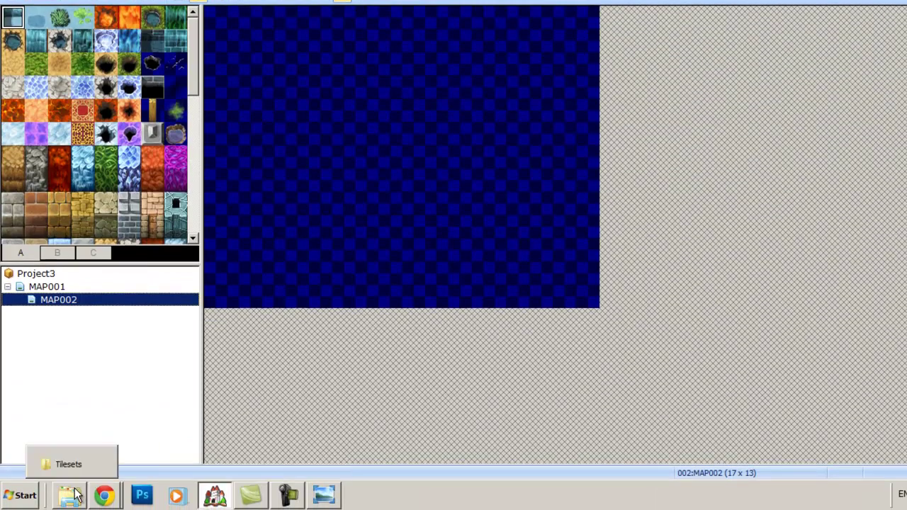
- Reopen Dungeon_A1.txt from Explorer and scroll through its Water and Deep Water entries
click(77, 494)
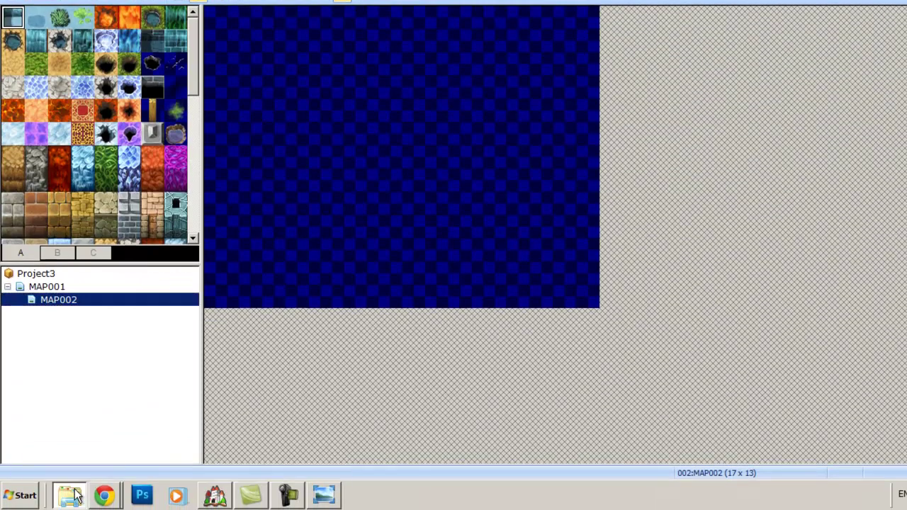
double_click(142, 61)
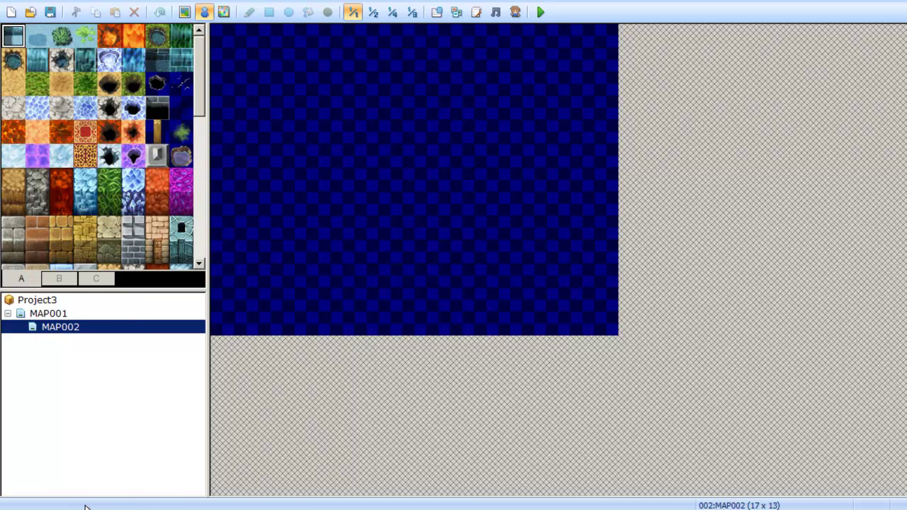
scroll(347, 261, down, 2)
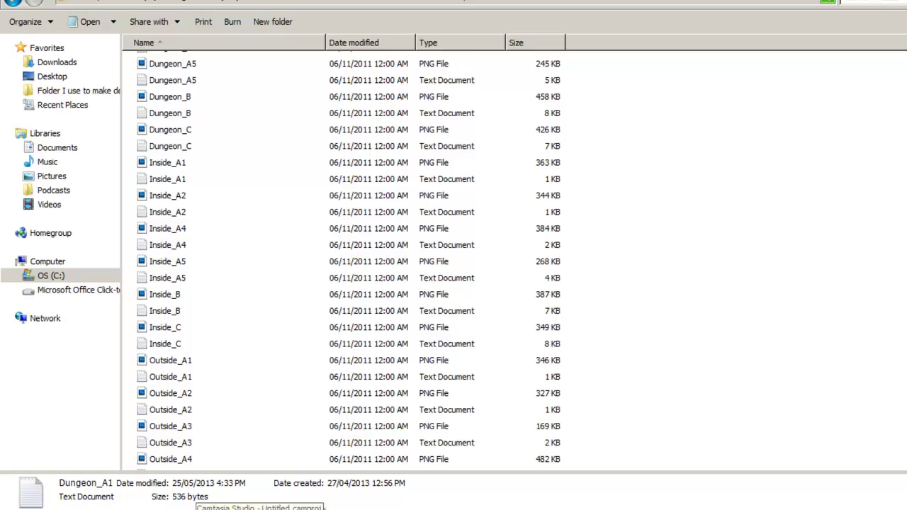
scroll(347, 261, down, 2)
scroll(347, 261, down, 3)
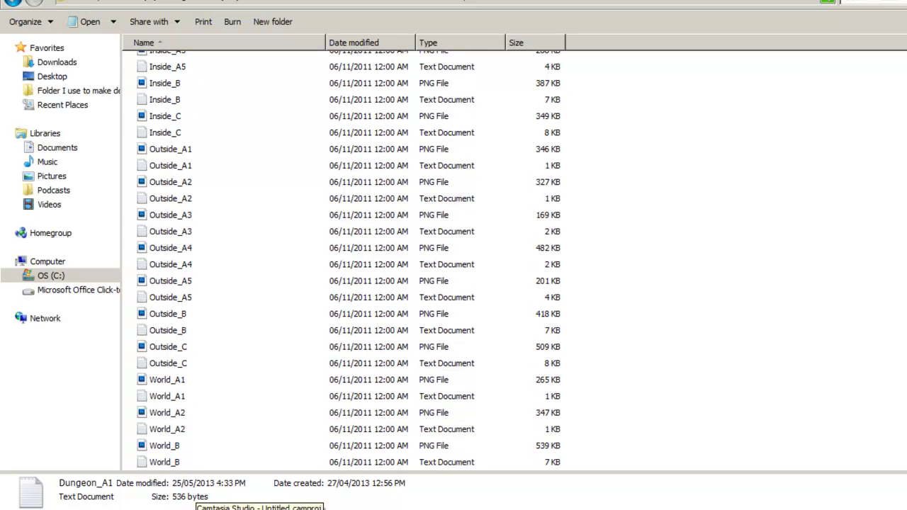
scroll(347, 261, up, 2)
scroll(347, 261, up, 4)
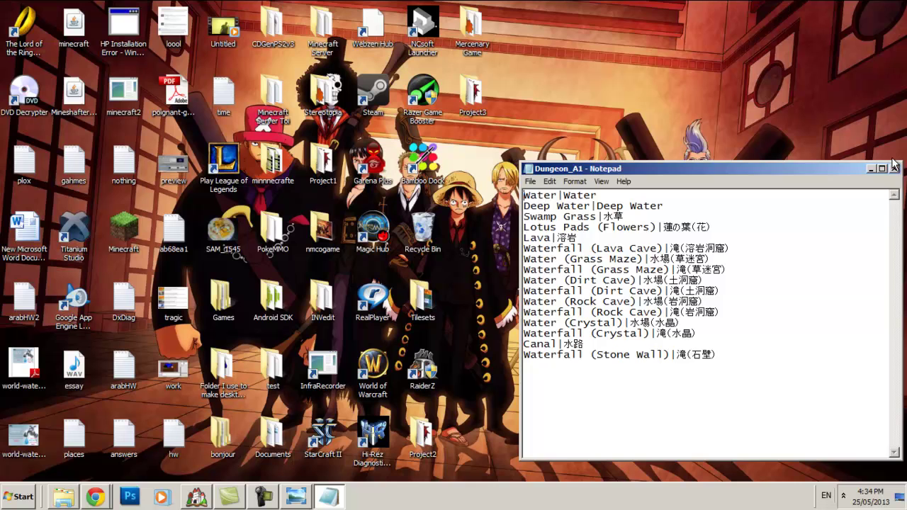
- Close the original Dungeon_A1 names, then open and close the desktop Tilesets' Dungeon_A1.txt
click(895, 169)
double_click(422, 318)
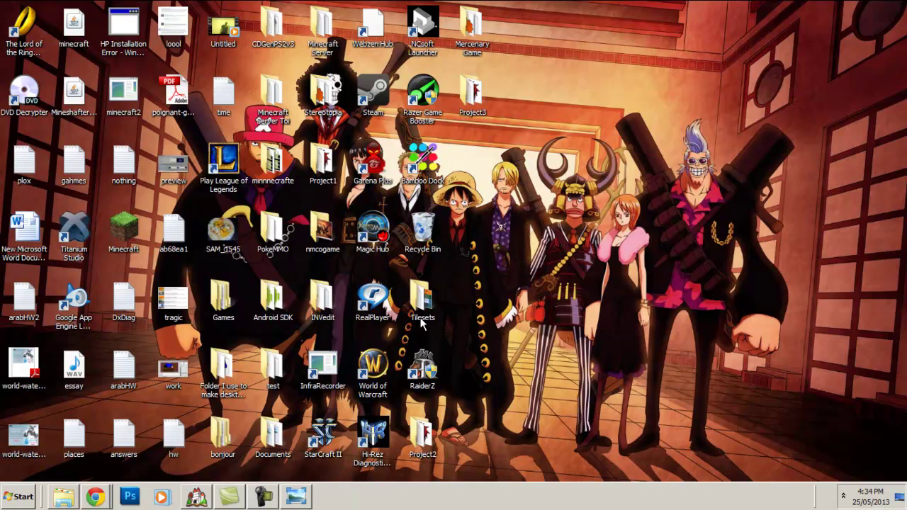
double_click(146, 99)
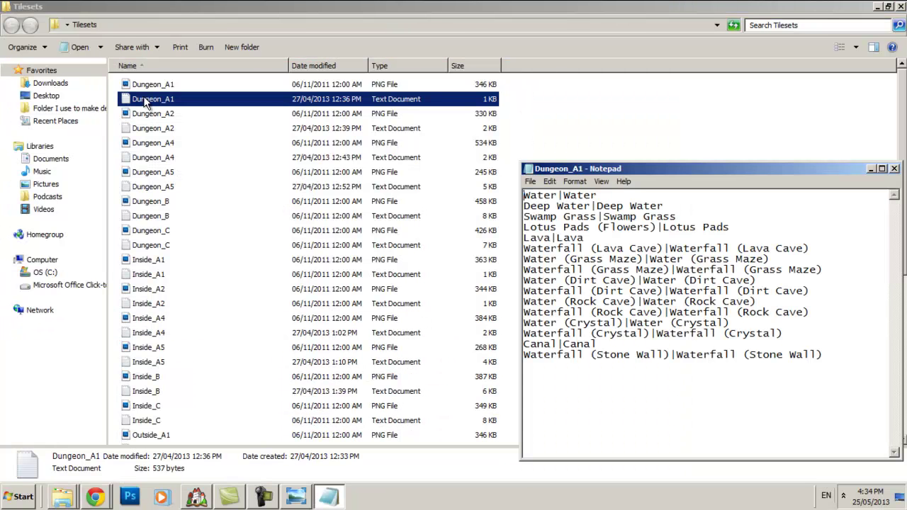
click(894, 168)
- Scroll down to open Inside_C.txt with its cup, glass and mug names
scroll(905, 167, down, 1)
drag(905, 167, 905, 294)
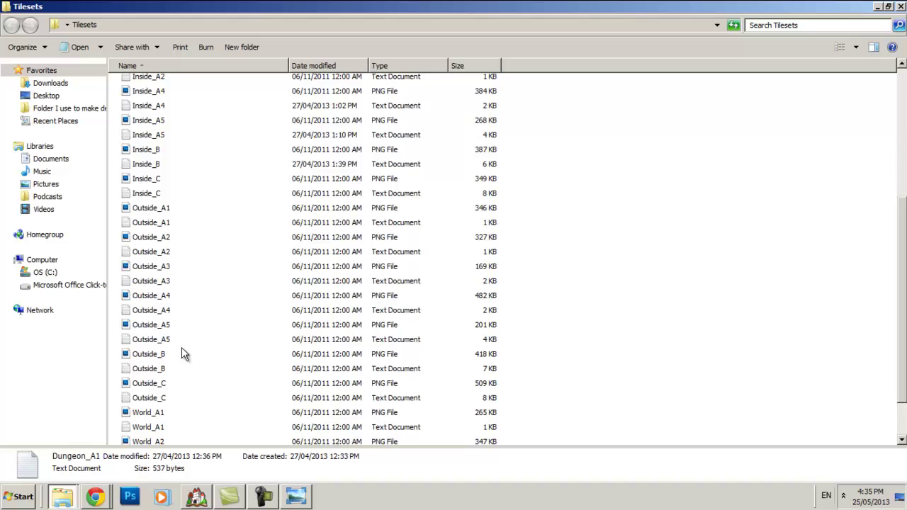
double_click(184, 192)
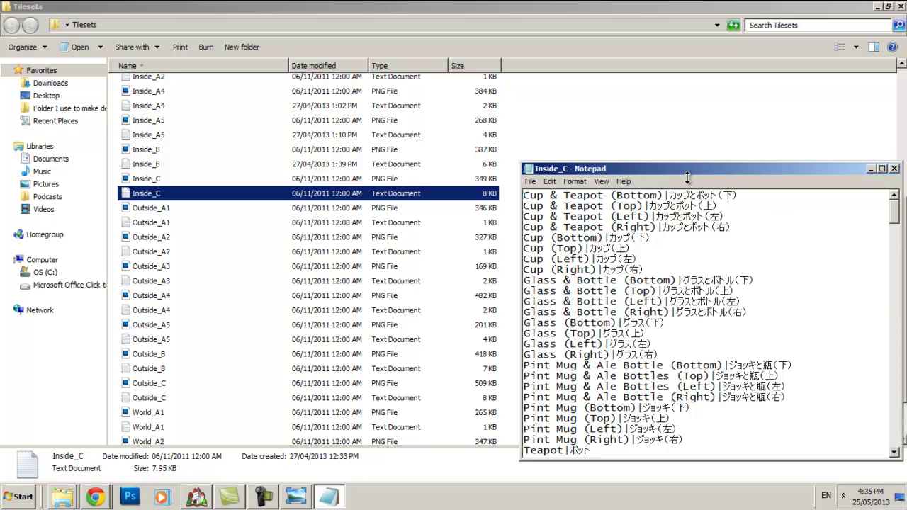
click(774, 123)
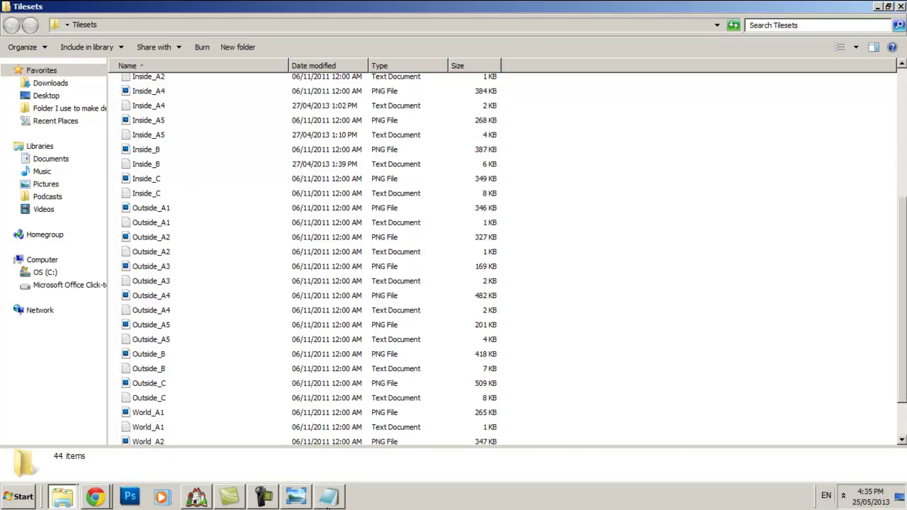
- Show Inside_C's names, check MAP002's Japanese tile names in RPG Maker, and Alt+Tab back
click(328, 496)
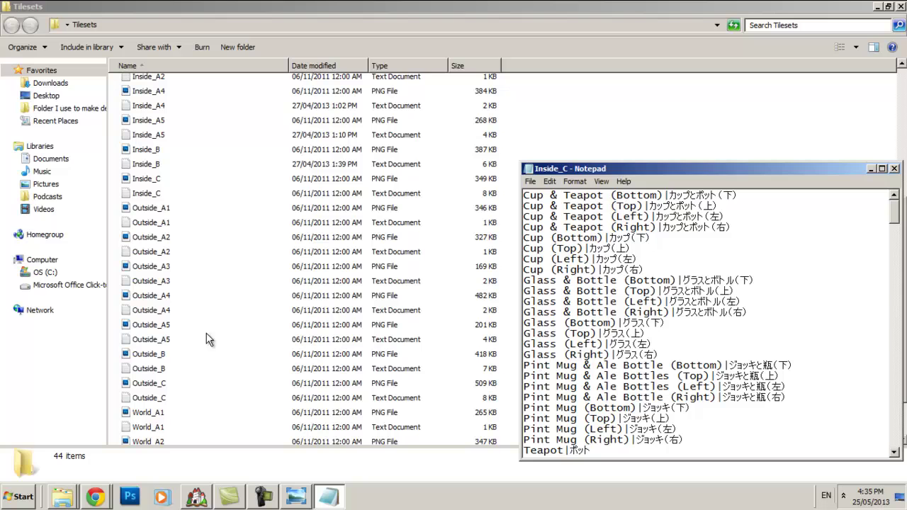
click(200, 498)
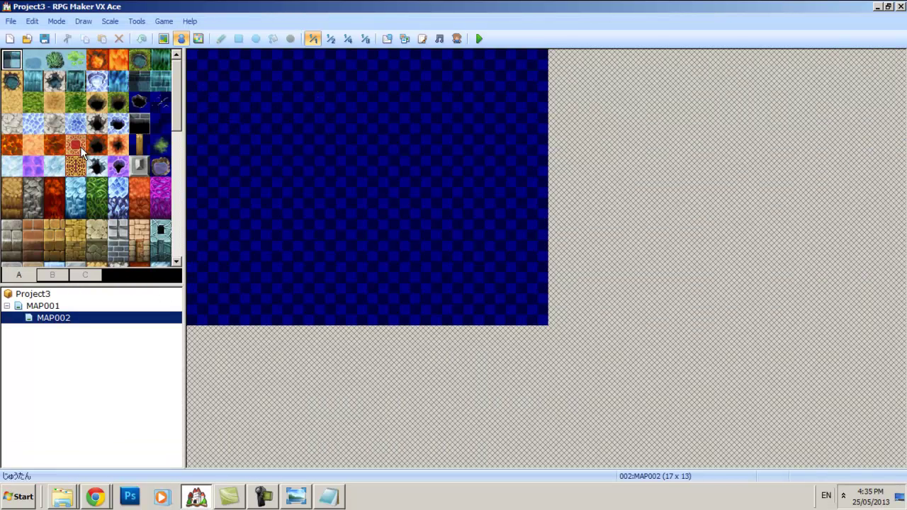
key(alt+Tab)
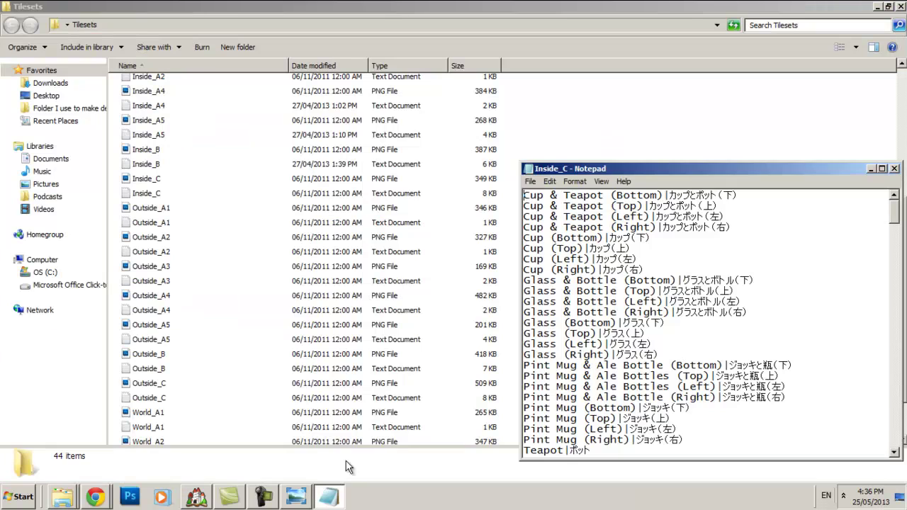